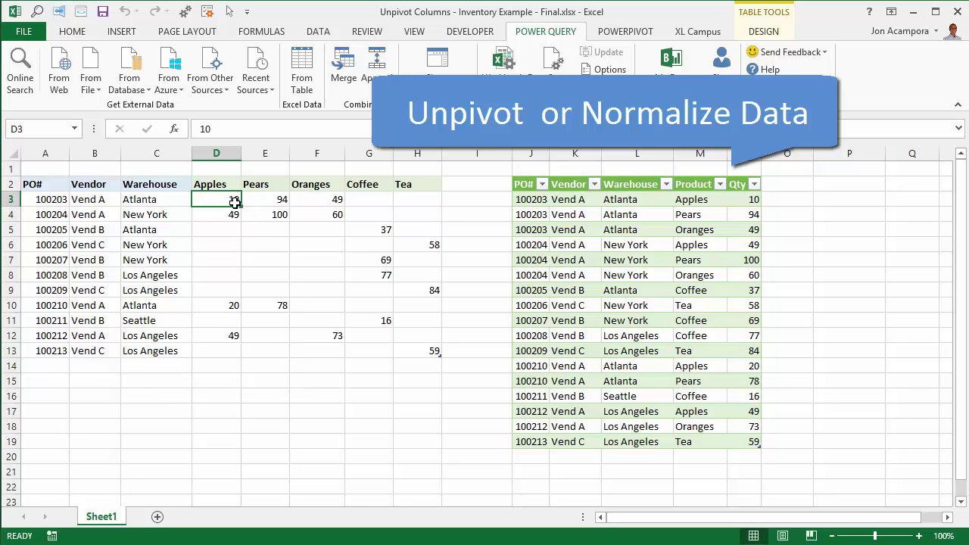
Compare the product columns D2:H13 with the Product and Qty columns of the unpivoted table, and minimize the finished example workbook.
{"action": "left_click_drag", "start_coordinate": [238, 201], "coordinate": [421, 352]}
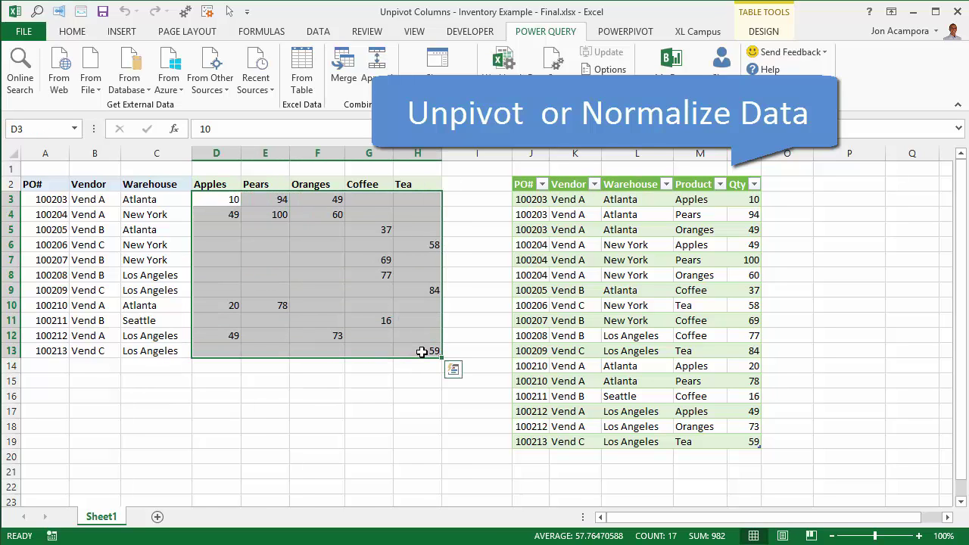
{"action": "left_click", "coordinate": [740, 176]}
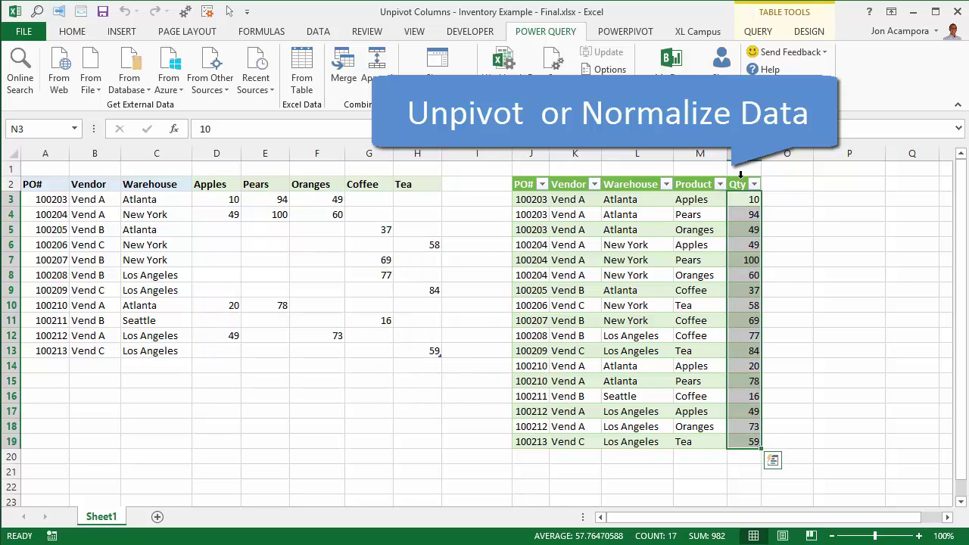
{"action": "left_click", "coordinate": [209, 186]}
{"action": "left_click_drag", "start_coordinate": [244, 184], "coordinate": [414, 187]}
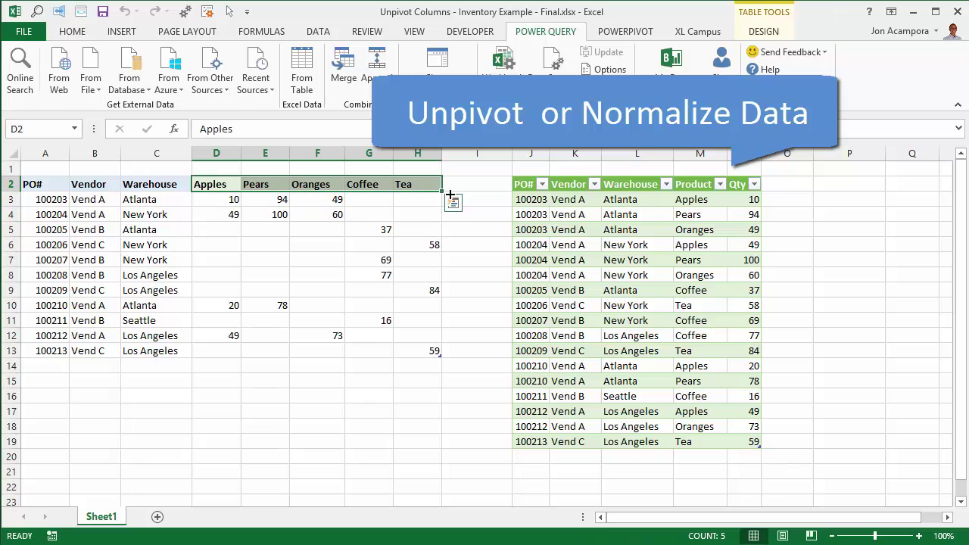
{"action": "left_click", "coordinate": [689, 174]}
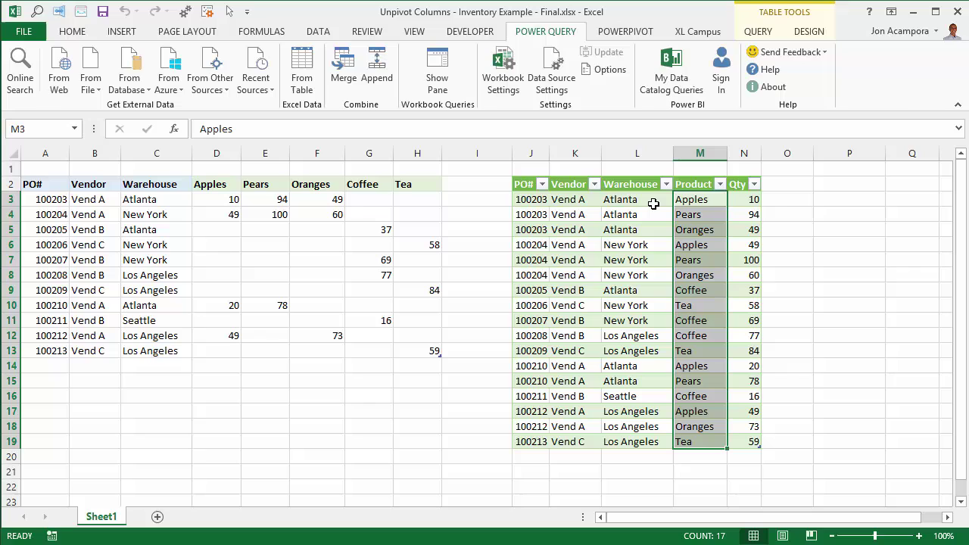
{"action": "left_click", "coordinate": [915, 14]}
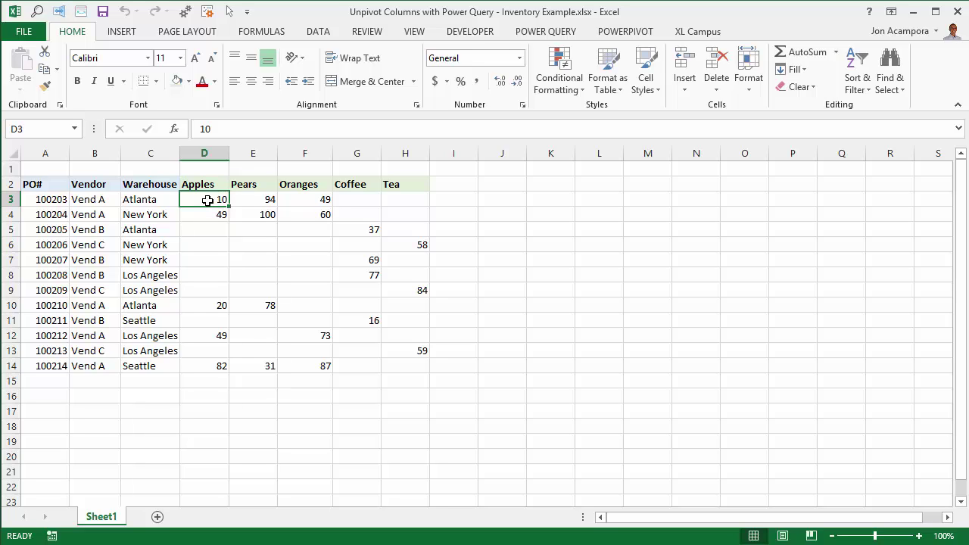
Convert the inventory data in A2:H14 to a table with headers and apply the plain style without banding.
{"action": "left_click", "coordinate": [167, 200]}
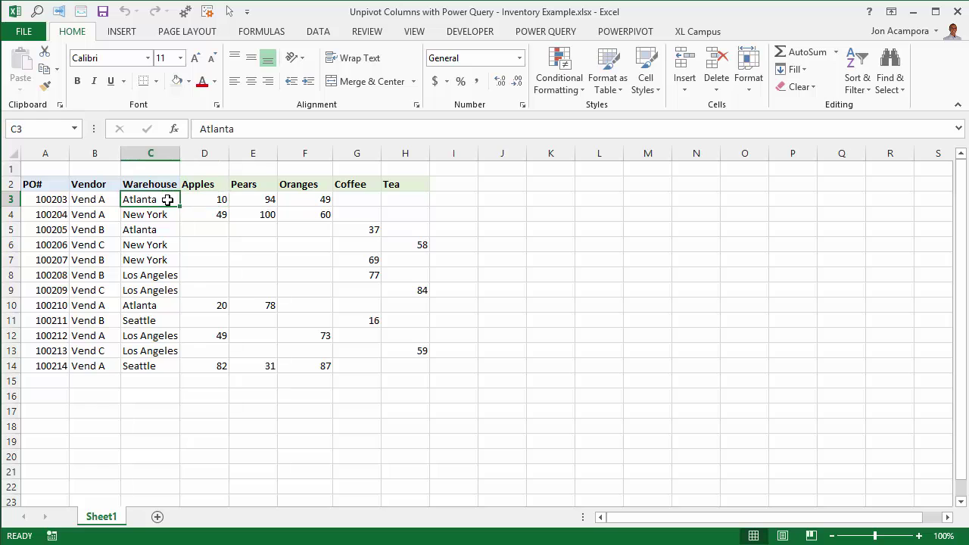
{"action": "left_click", "coordinate": [129, 35]}
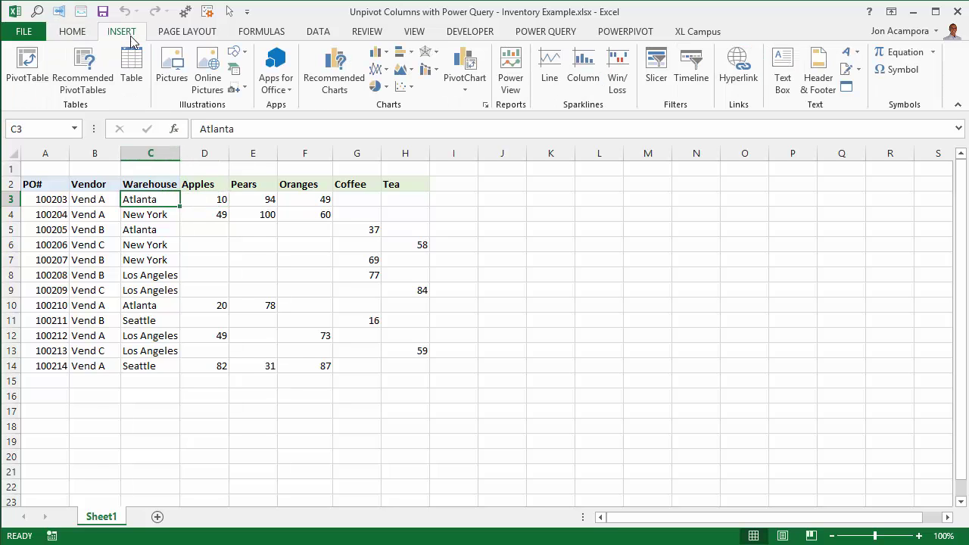
{"action": "left_click", "coordinate": [132, 66]}
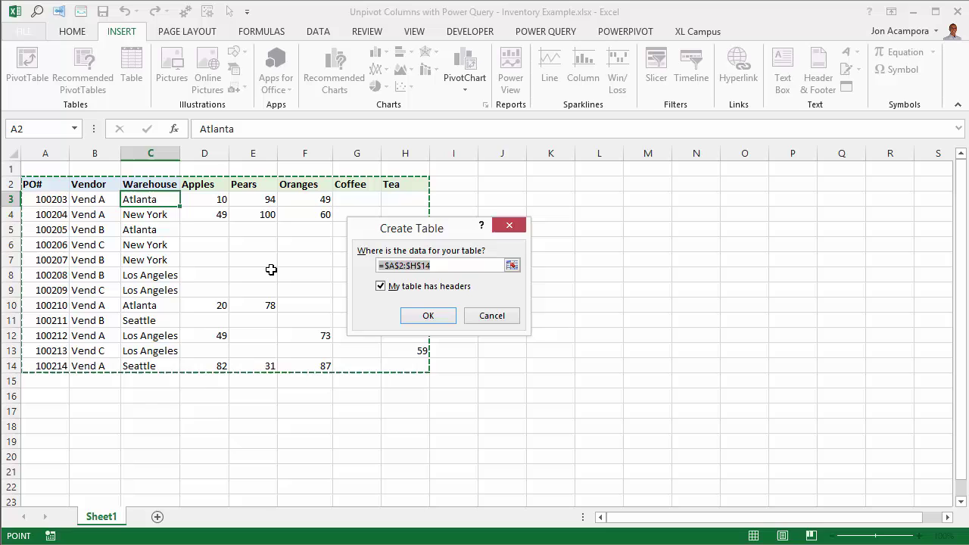
{"action": "left_click", "coordinate": [427, 315]}
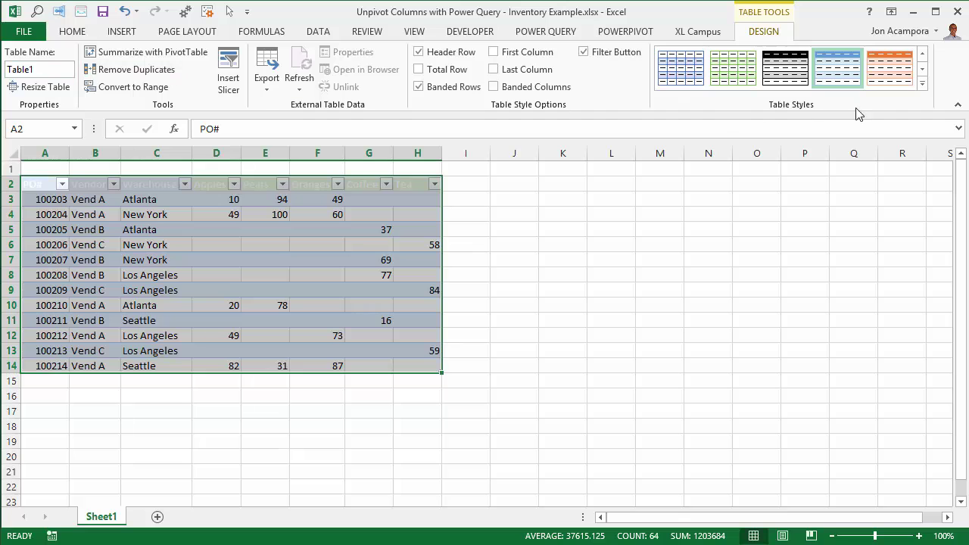
{"action": "left_click", "coordinate": [922, 83]}
{"action": "left_click", "coordinate": [679, 89]}
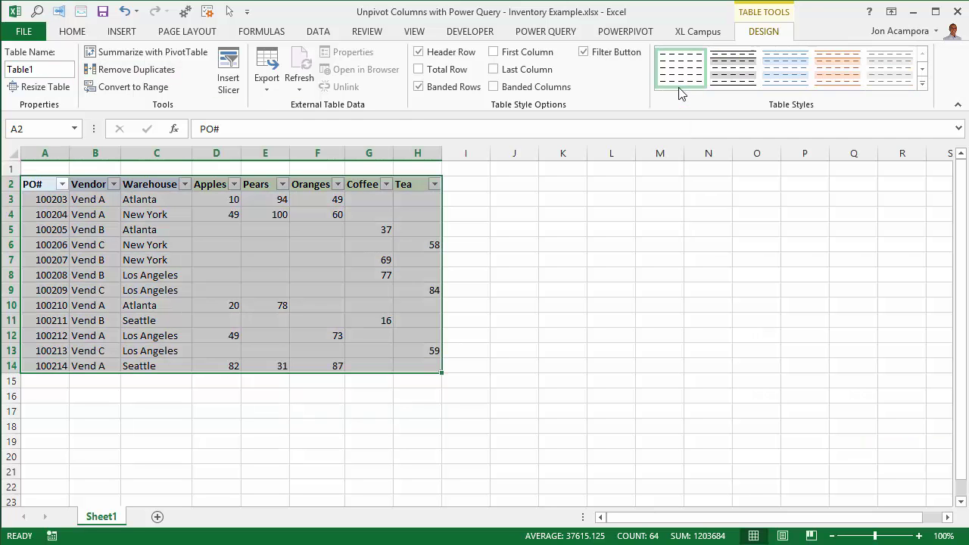
Load the inventory table into the Power Query editor as a new query.
{"action": "left_click", "coordinate": [202, 202]}
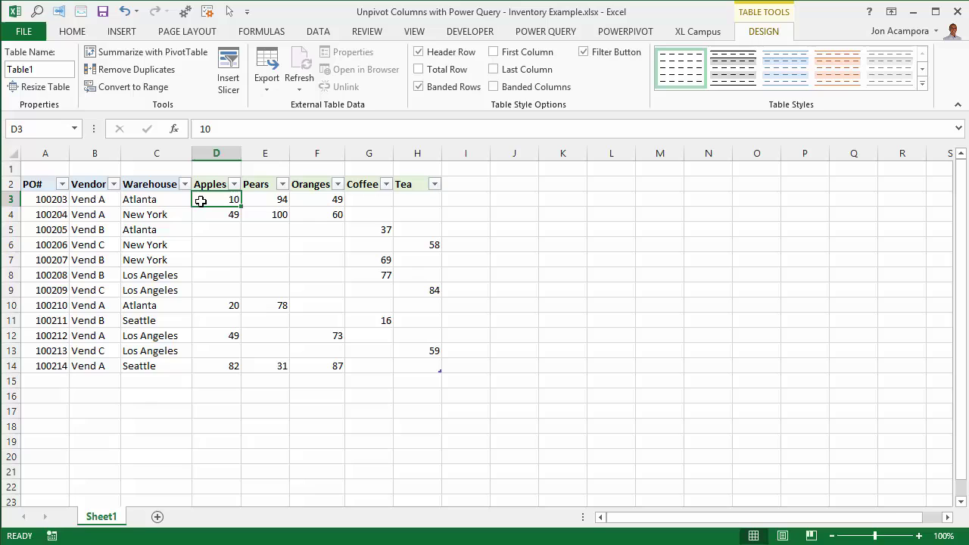
{"action": "left_click", "coordinate": [532, 34]}
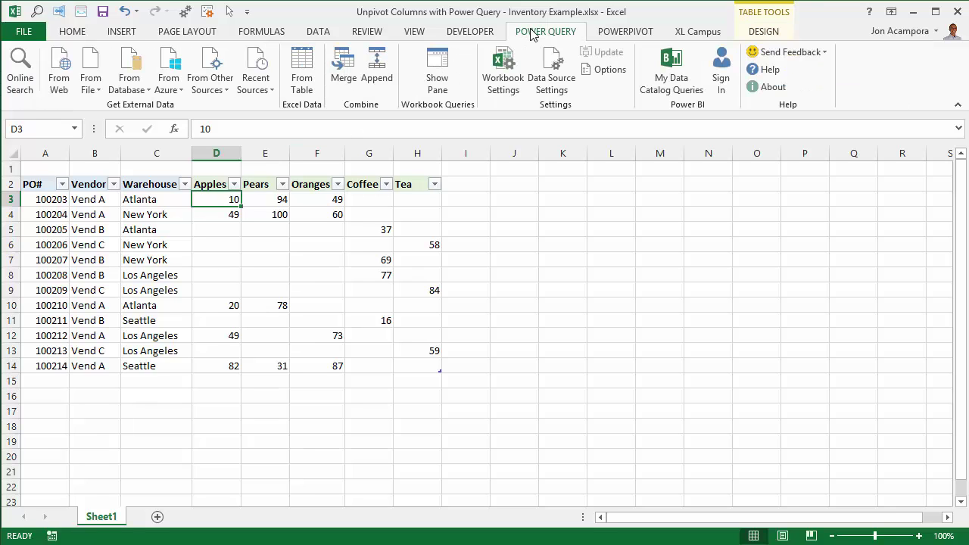
{"action": "left_click", "coordinate": [303, 72]}
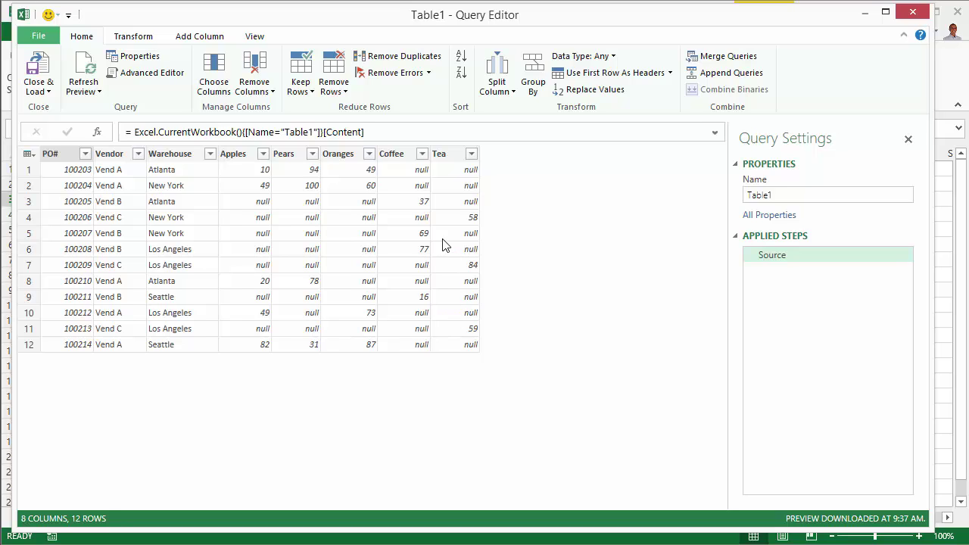
Unpivot the five product columns from Apples through Tea.
{"action": "left_click", "coordinate": [138, 39]}
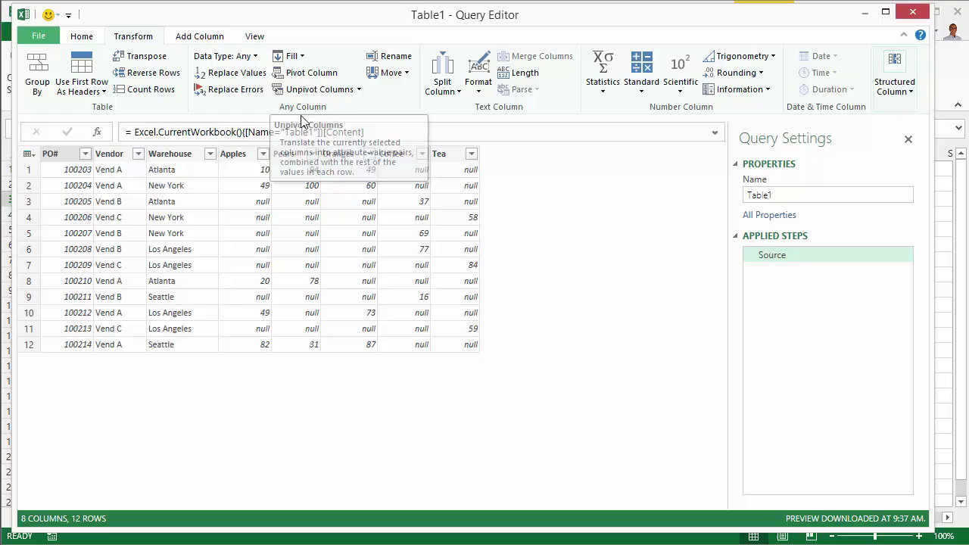
{"action": "left_click", "coordinate": [241, 159]}
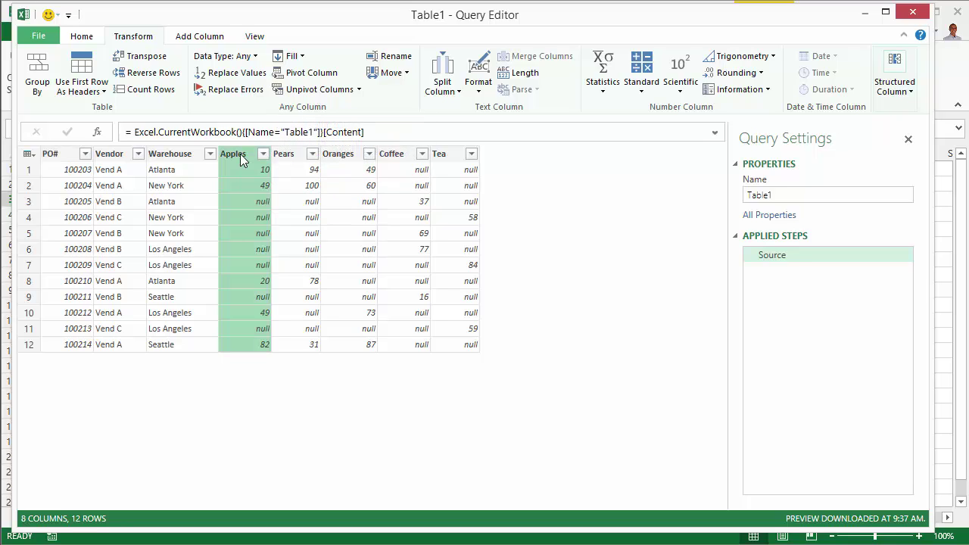
{"action": "left_click", "coordinate": [449, 157], "text": "shift"}
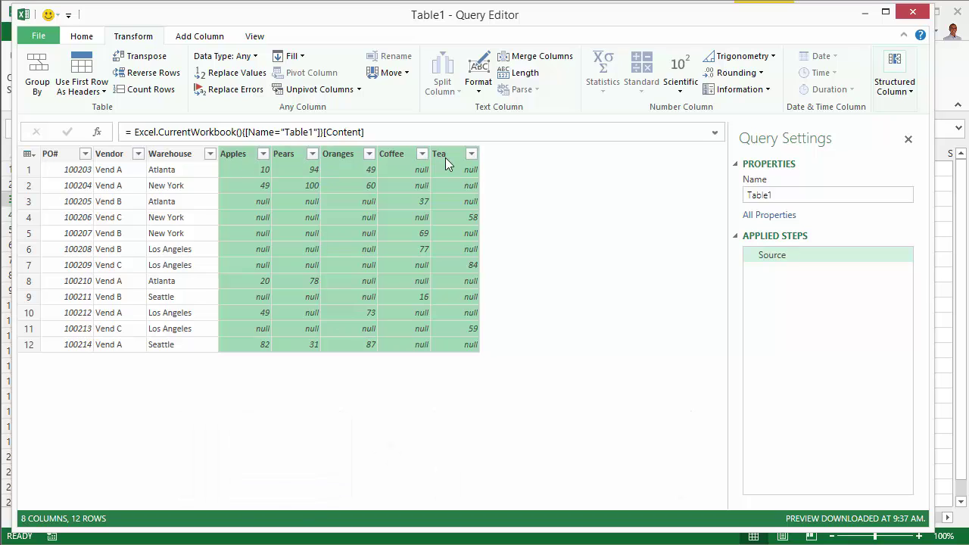
{"action": "left_click", "coordinate": [312, 91]}
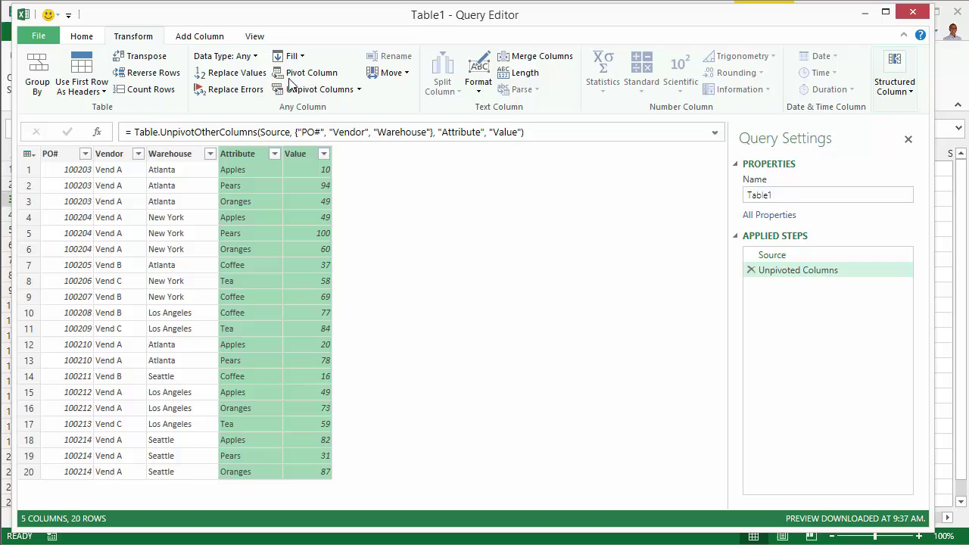
Compare the unpivoted rows with the original worksheet data and with the query's Source step, returning to the Unpivoted Columns step.
{"action": "left_click_drag", "start_coordinate": [286, 28], "coordinate": [763, 47]}
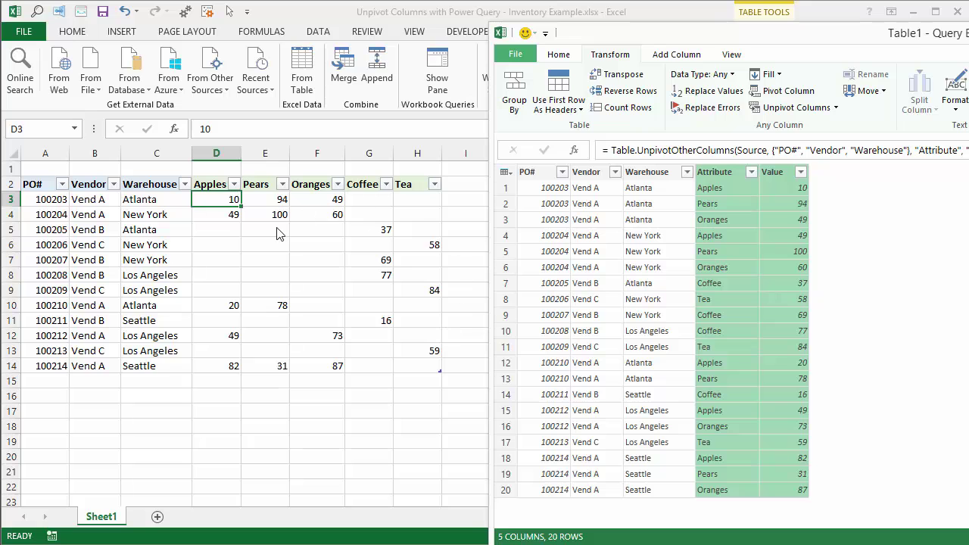
{"action": "left_click_drag", "start_coordinate": [682, 43], "coordinate": [225, 27]}
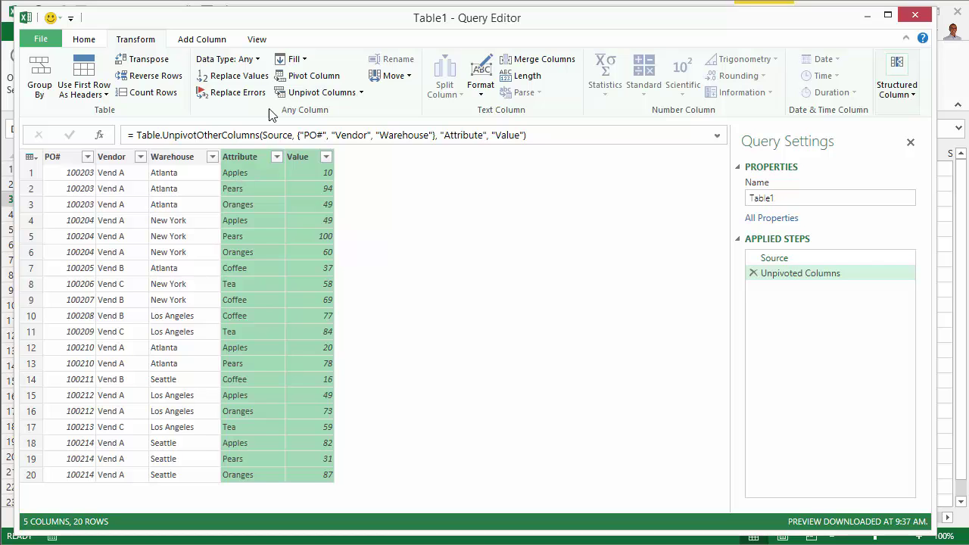
{"action": "left_click_drag", "start_coordinate": [297, 24], "coordinate": [787, 23]}
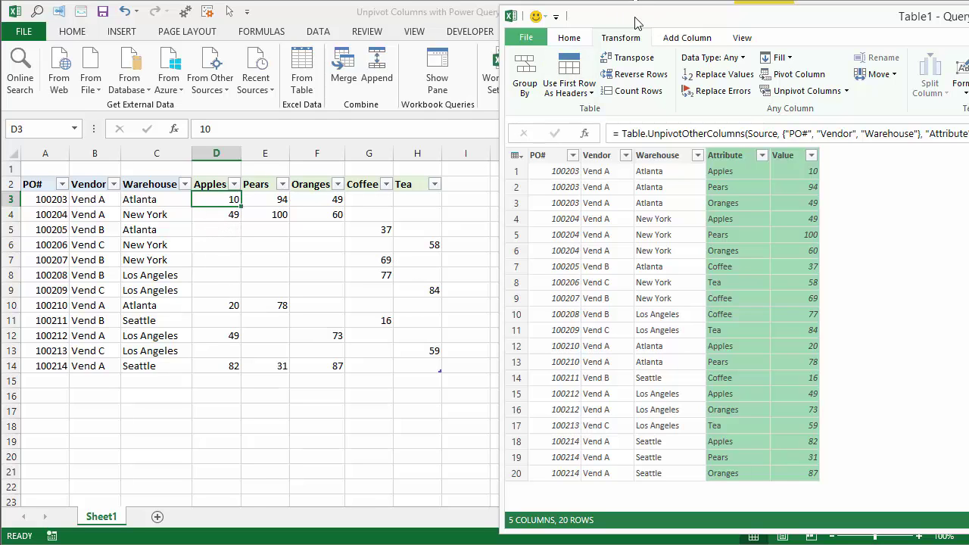
{"action": "left_click_drag", "start_coordinate": [639, 22], "coordinate": [159, 23]}
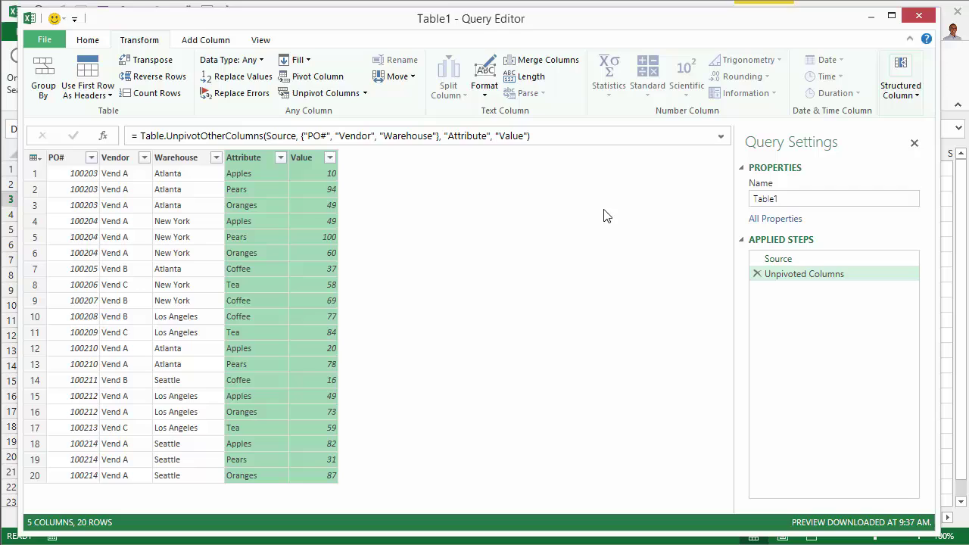
{"action": "left_click", "coordinate": [783, 260]}
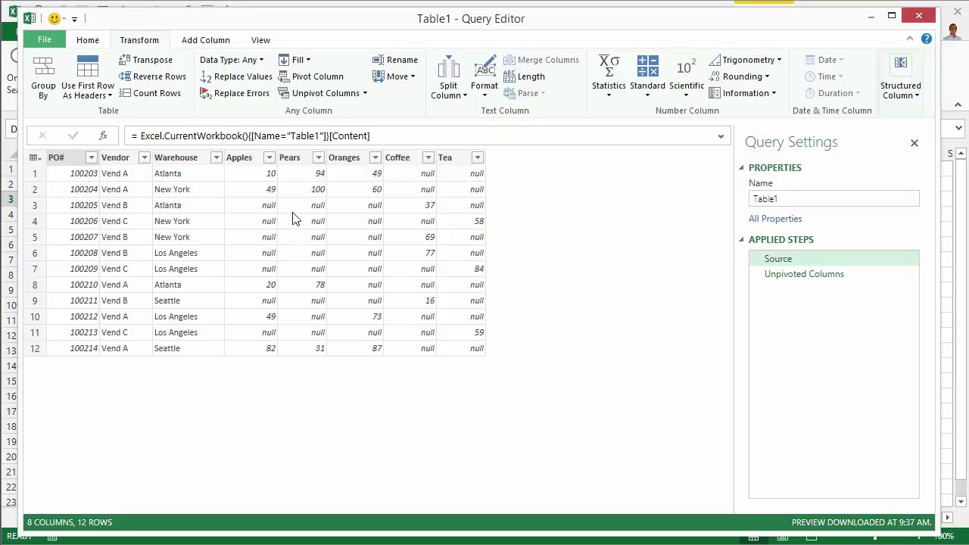
{"action": "left_click", "coordinate": [794, 278]}
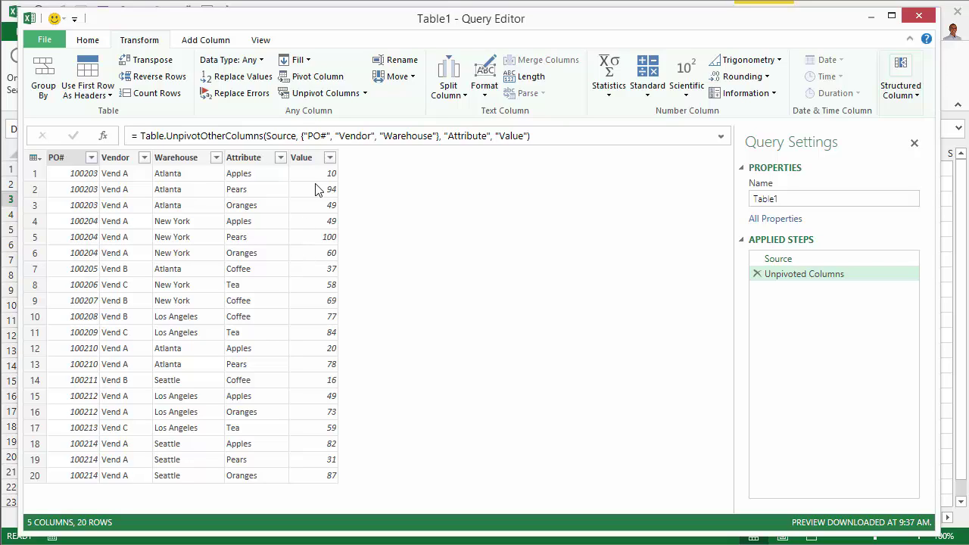
Rename the Attribute column to Product and the Value column to Qty.
{"action": "left_click", "coordinate": [249, 162]}
{"action": "double_click", "coordinate": [247, 157]}
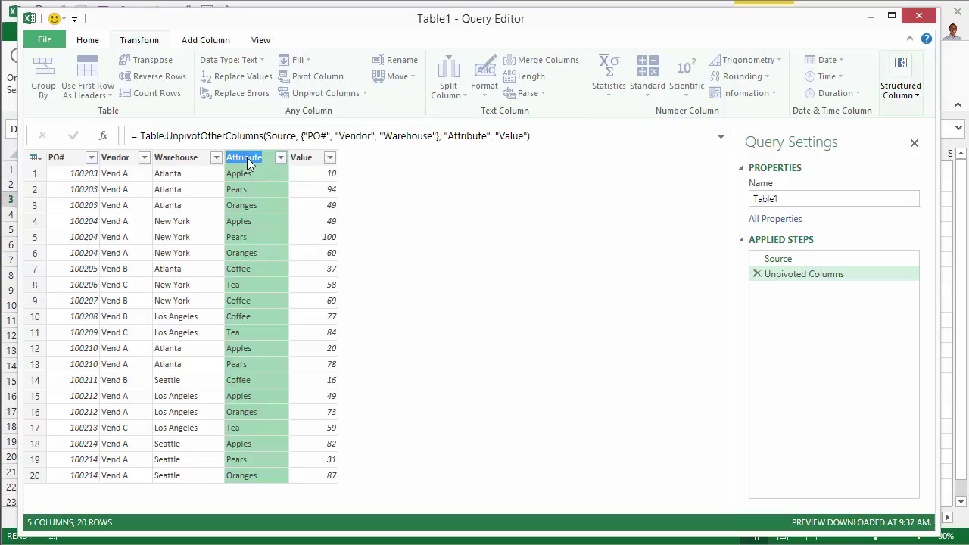
{"action": "type", "text": "Product"}
{"action": "key", "text": "Return"}
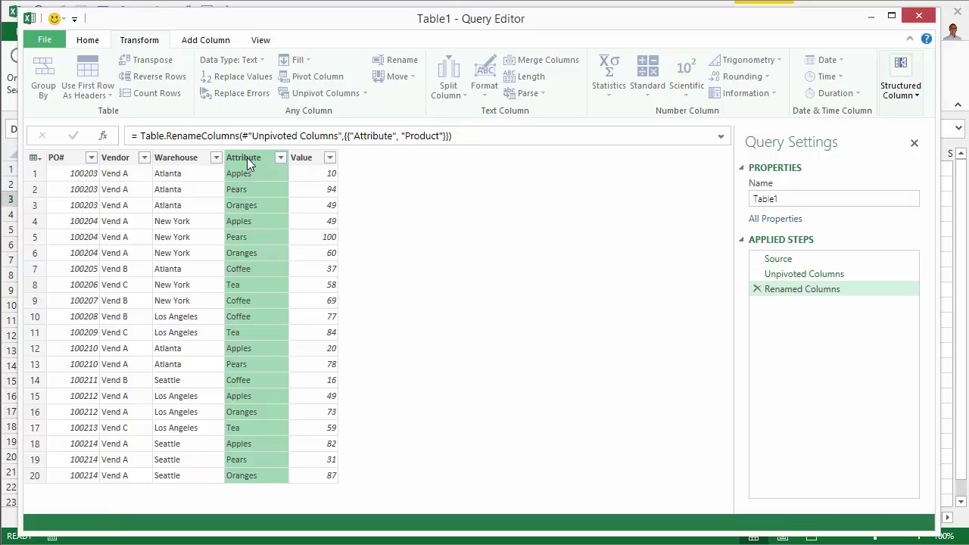
{"action": "double_click", "coordinate": [296, 159]}
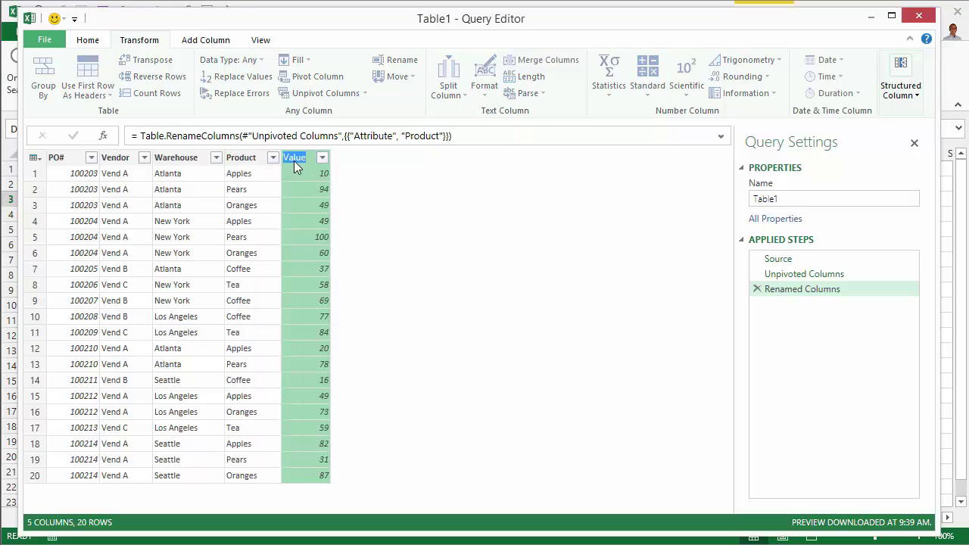
{"action": "type", "text": "Qty"}
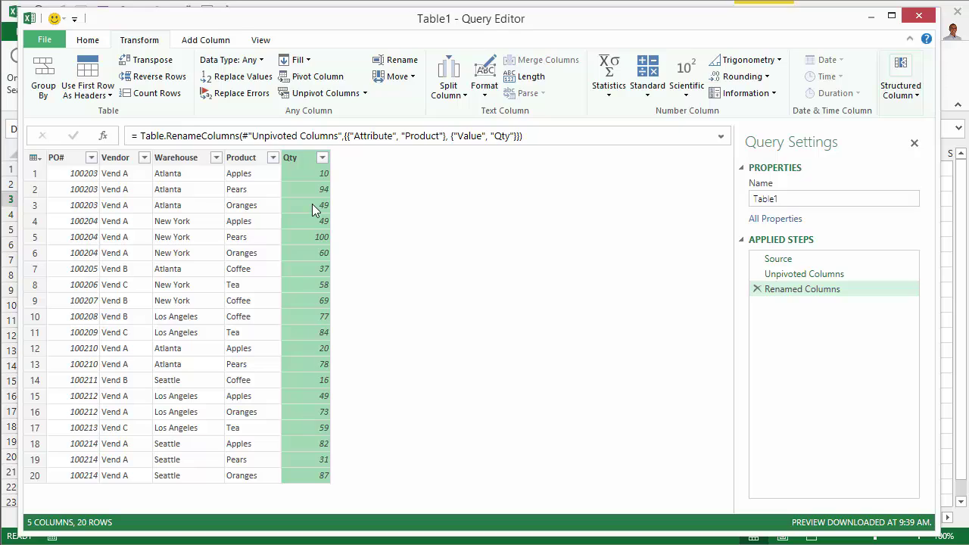
Close the query editor and load the unpivoted query results into the workbook.
{"action": "left_click", "coordinate": [86, 42]}
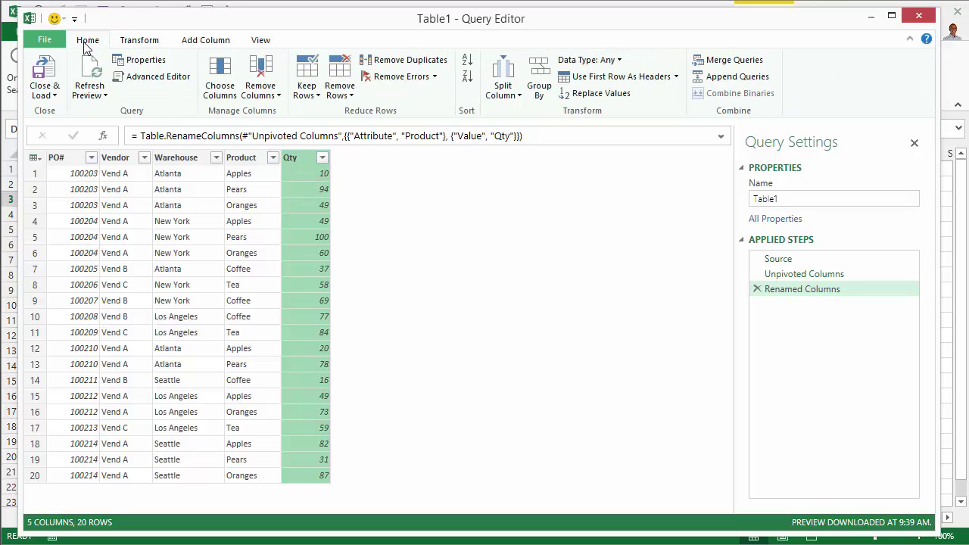
{"action": "left_click", "coordinate": [48, 72]}
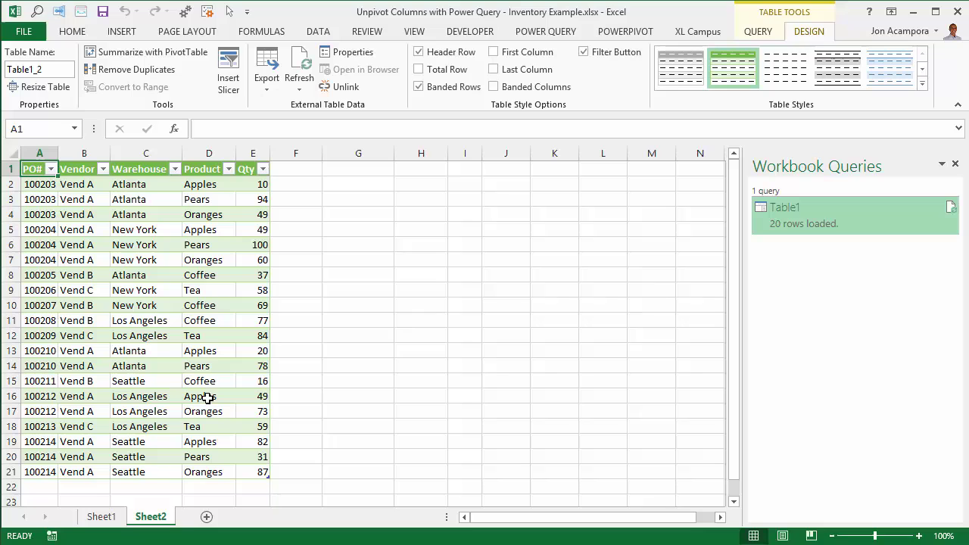
On Sheet1, add a record in row 15 by copying A14:C14 and entering 10000 as its Apples quantity.
{"action": "left_click", "coordinate": [101, 517]}
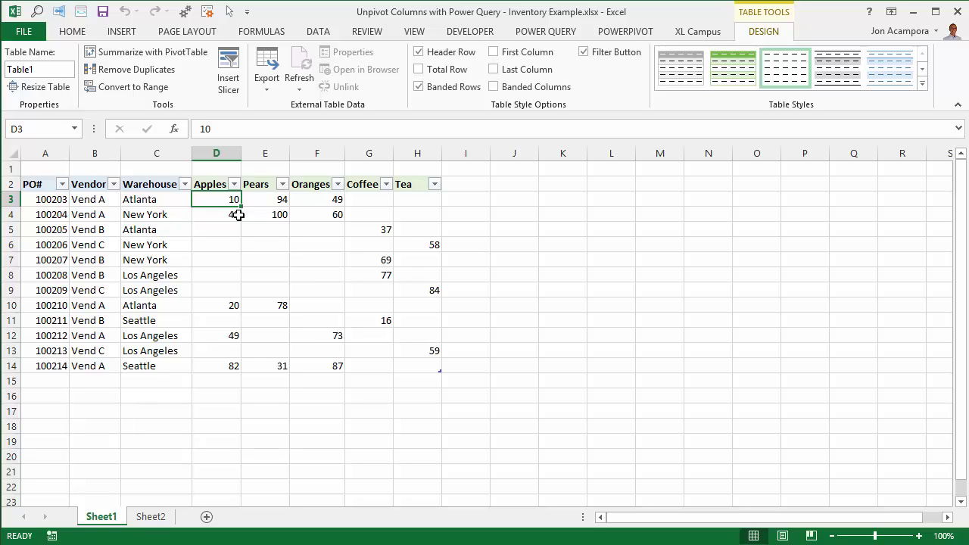
{"action": "left_click_drag", "start_coordinate": [37, 363], "coordinate": [141, 366]}
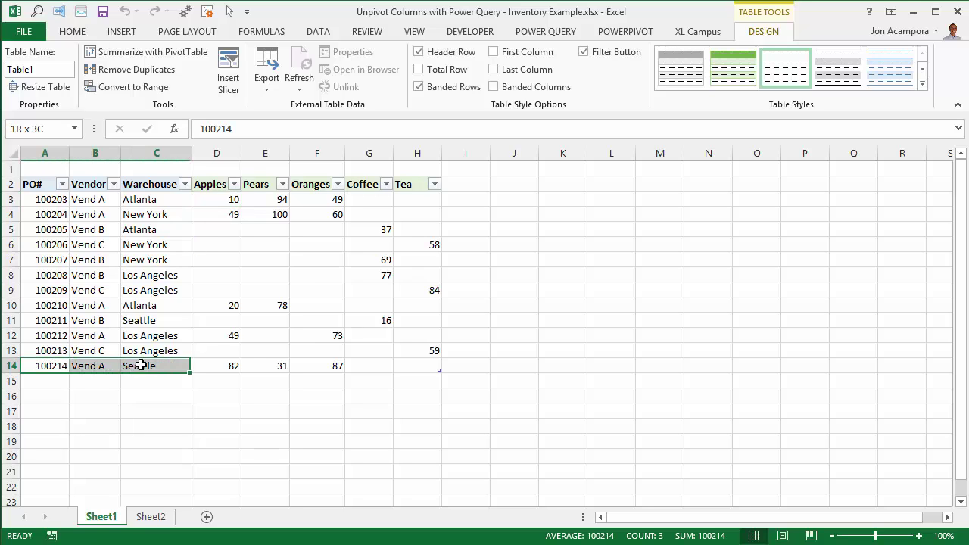
{"action": "key", "text": "ctrl+c"}
{"action": "left_click", "coordinate": [48, 380]}
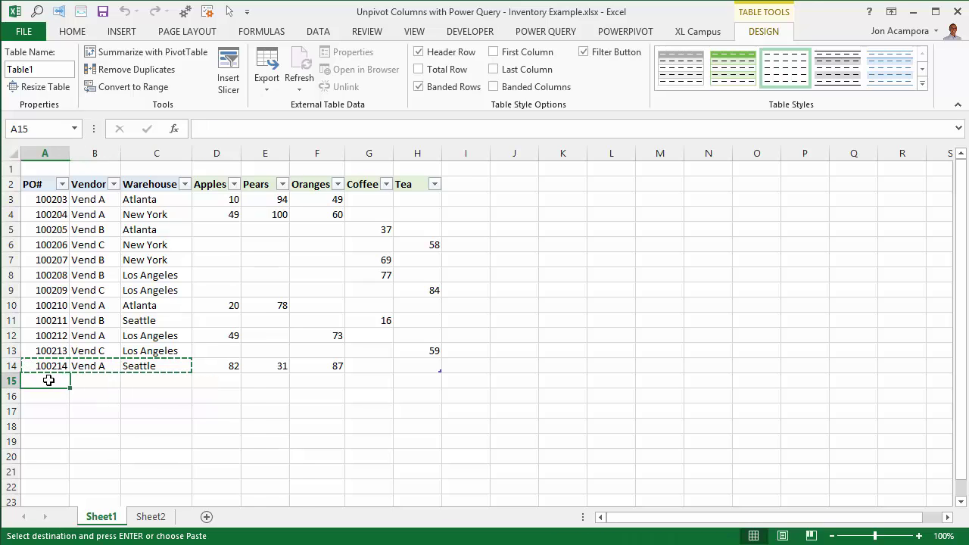
{"action": "key", "text": "ctrl+v"}
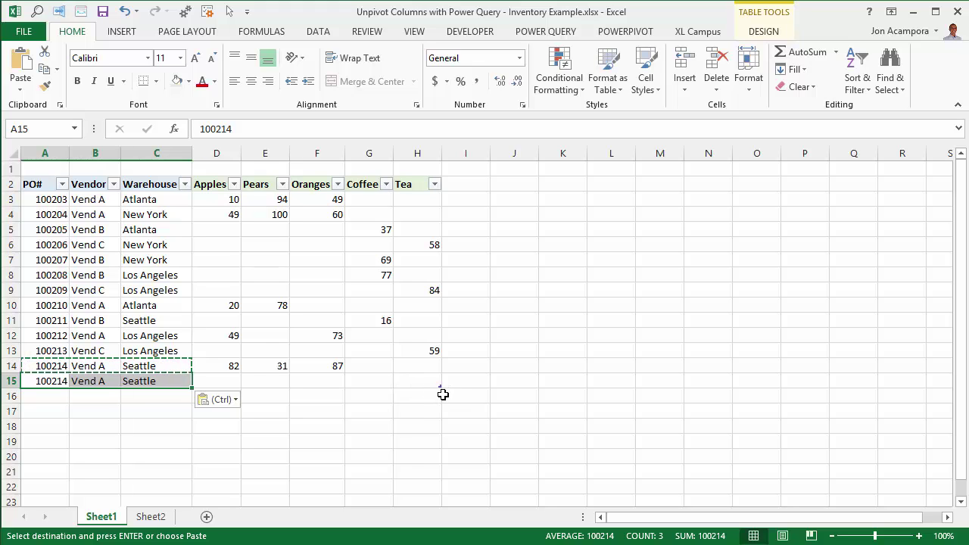
{"action": "left_click", "coordinate": [218, 383]}
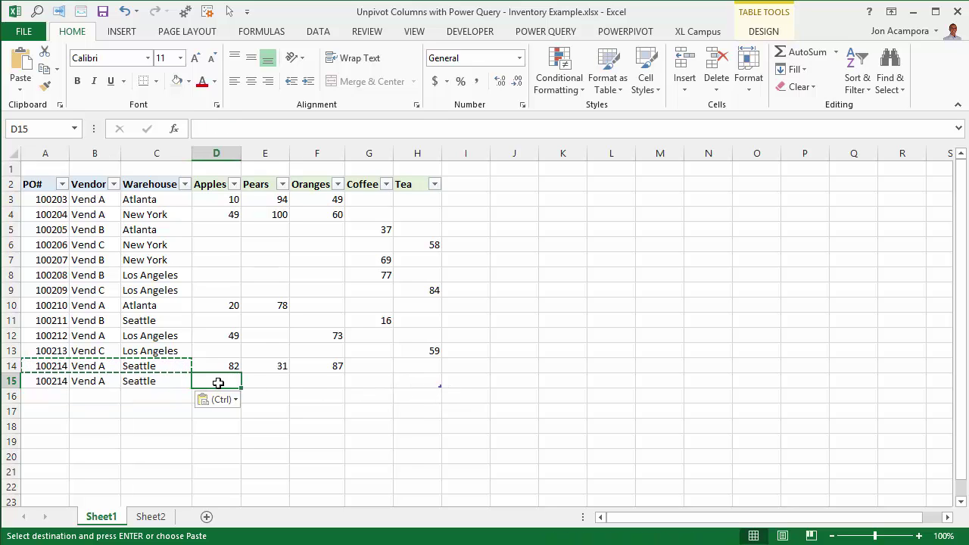
{"action": "type", "text": "10000"}
{"action": "key", "text": "Return"}
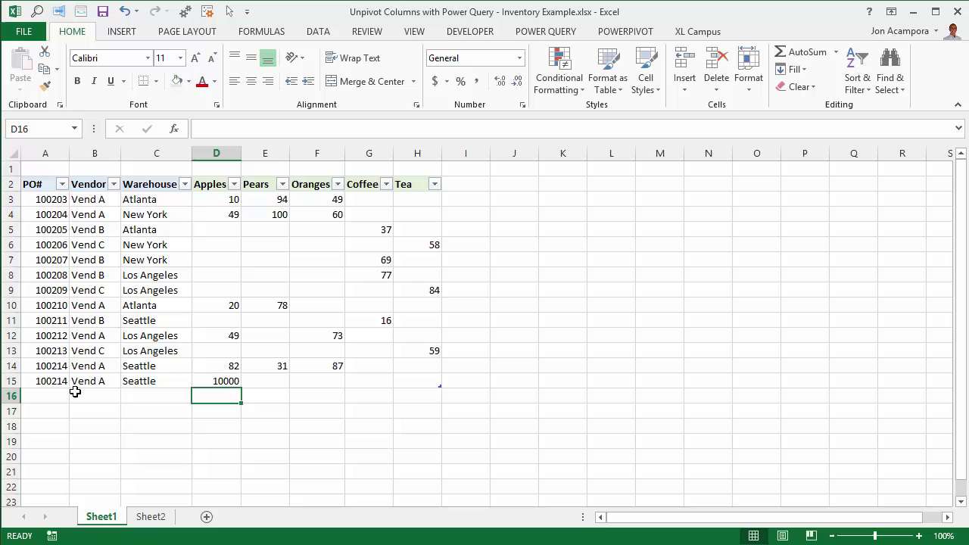
Refresh the unpivoted query table on Sheet2 and select its last row, A22:E22.
{"action": "left_click", "coordinate": [152, 518]}
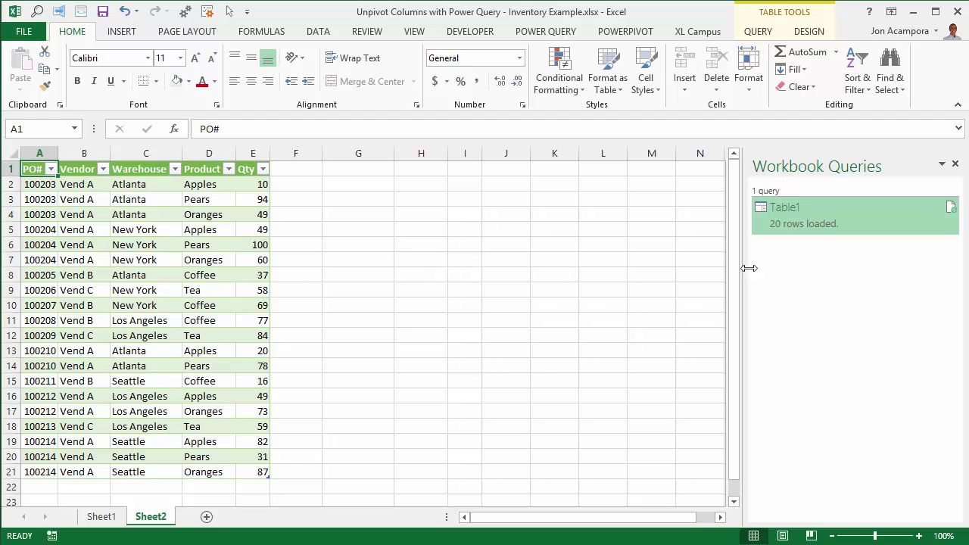
{"action": "mouse_move", "coordinate": [952, 212]}
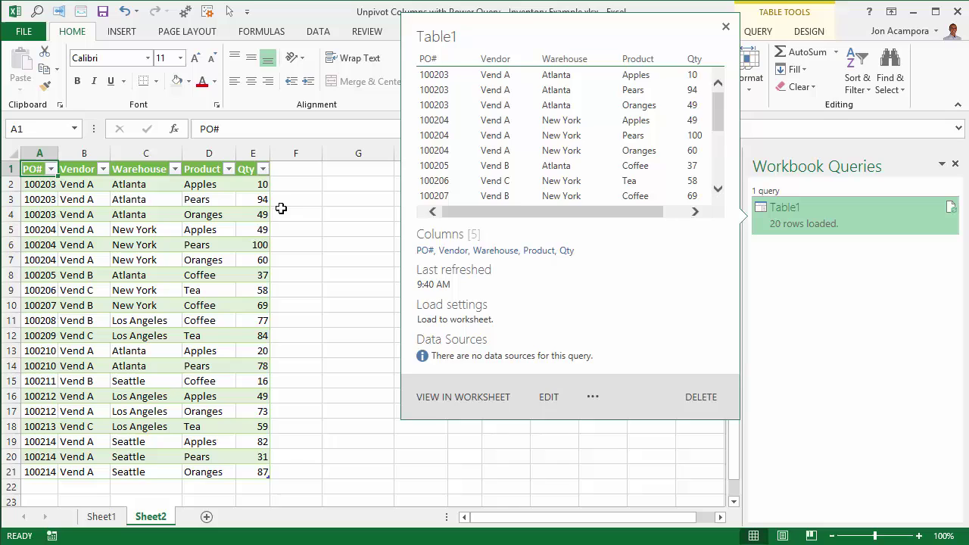
{"action": "right_click", "coordinate": [217, 216]}
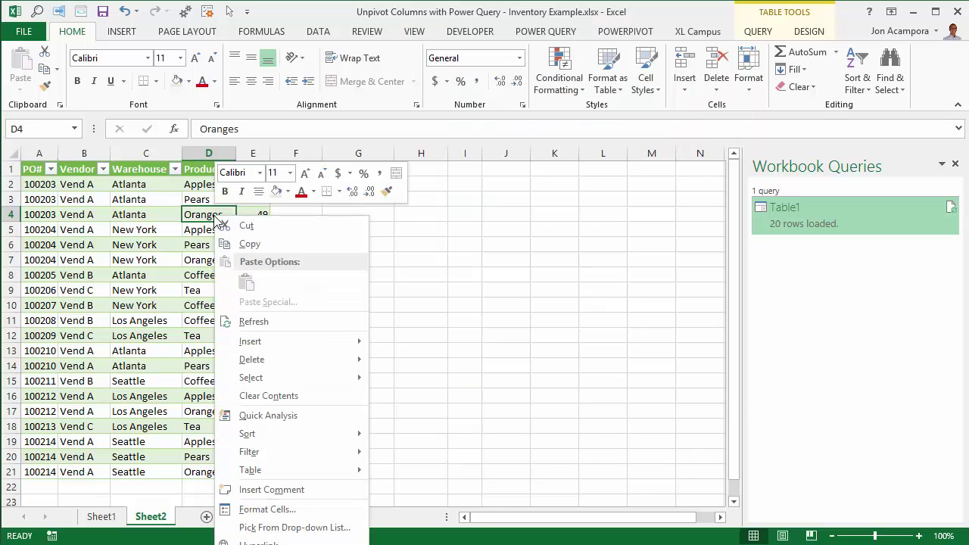
{"action": "left_click", "coordinate": [254, 321]}
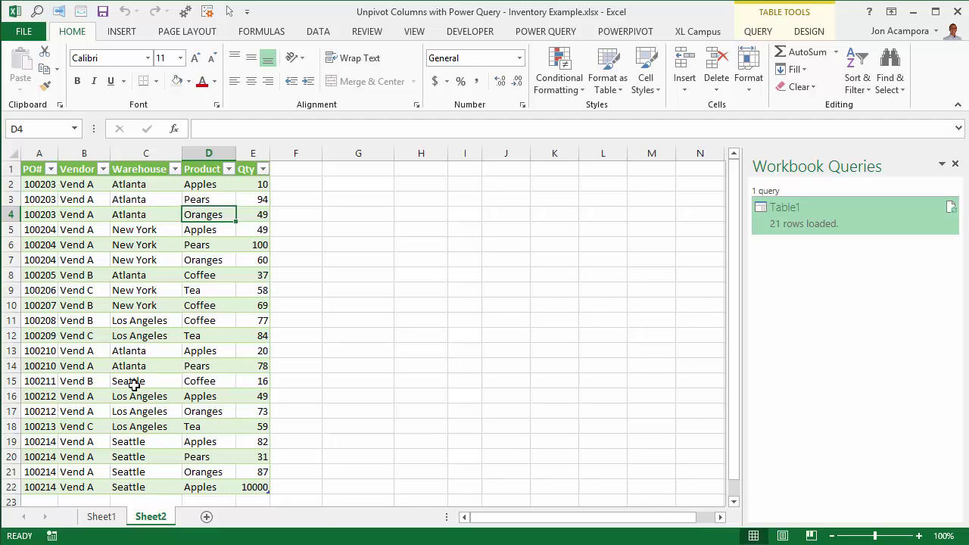
{"action": "scroll", "coordinate": [132, 384], "scroll_direction": "down", "scroll_amount": 1}
{"action": "left_click", "coordinate": [23, 441]}
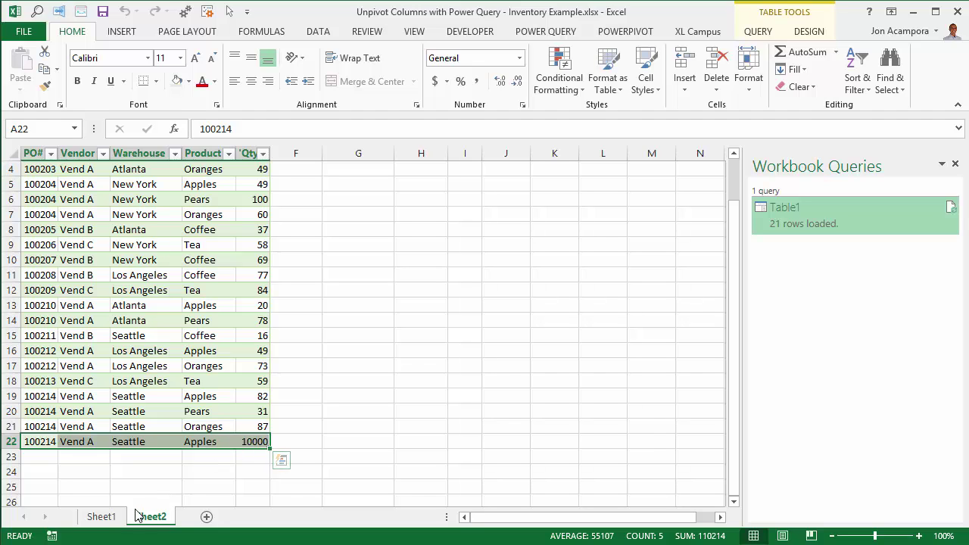
On Sheet1, add a Juice column to the source table in column I and enter 100000 as its quantity in row 15.
{"action": "left_click", "coordinate": [104, 518]}
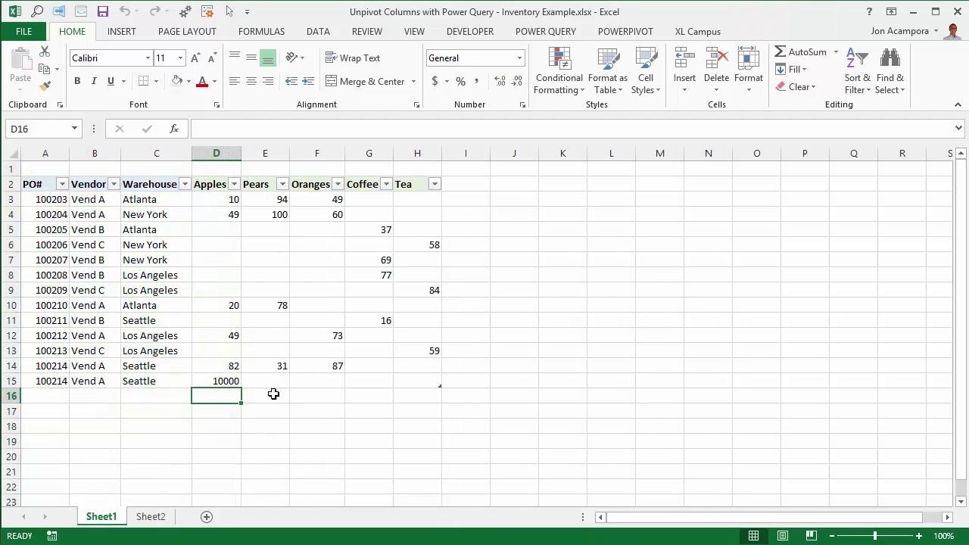
{"action": "left_click", "coordinate": [474, 183]}
{"action": "type", "text": "Juice"}
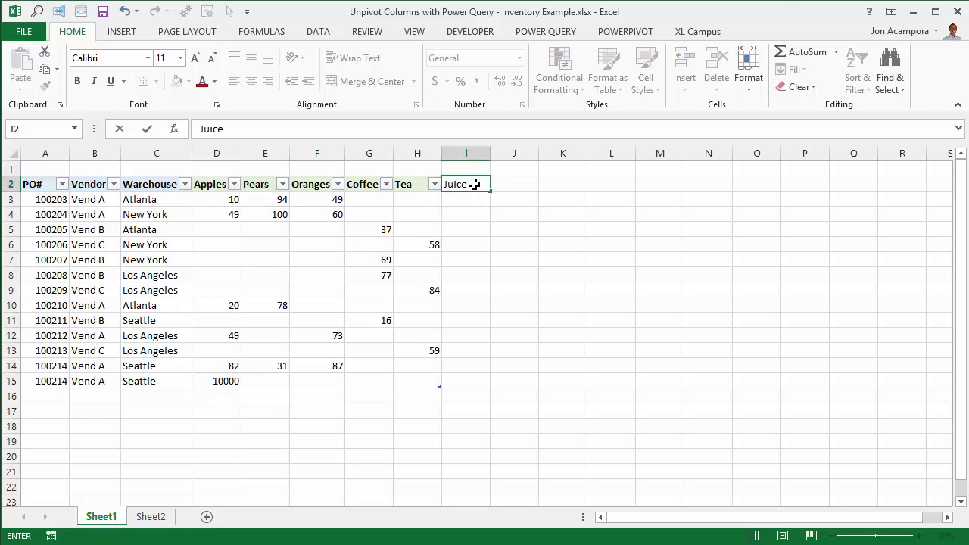
{"action": "key", "text": "Return"}
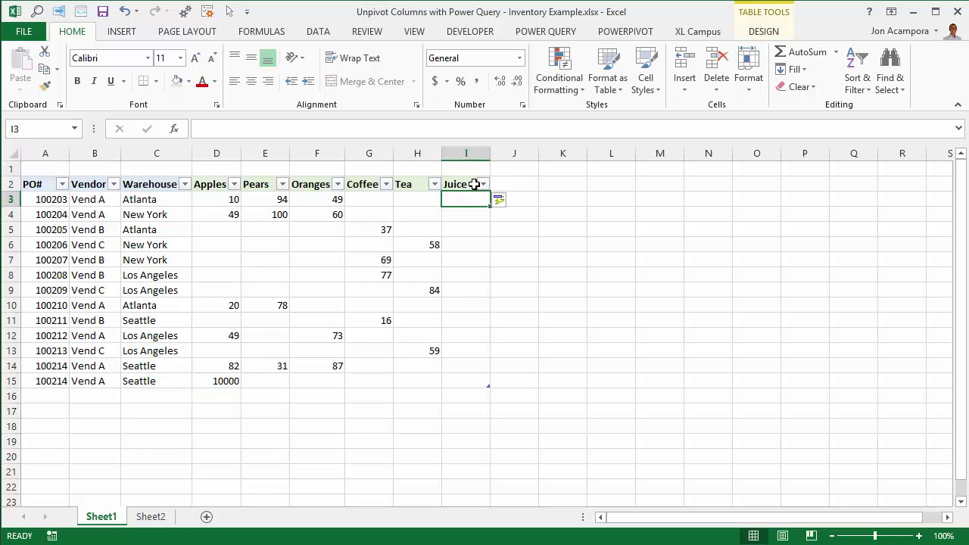
{"action": "left_click", "coordinate": [455, 379]}
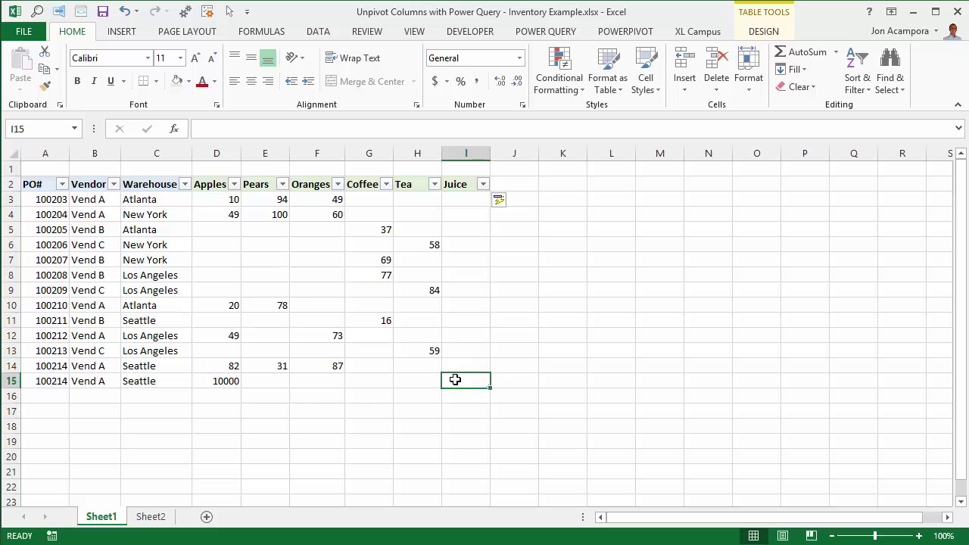
{"action": "type", "text": "100000"}
{"action": "key", "text": "Return"}
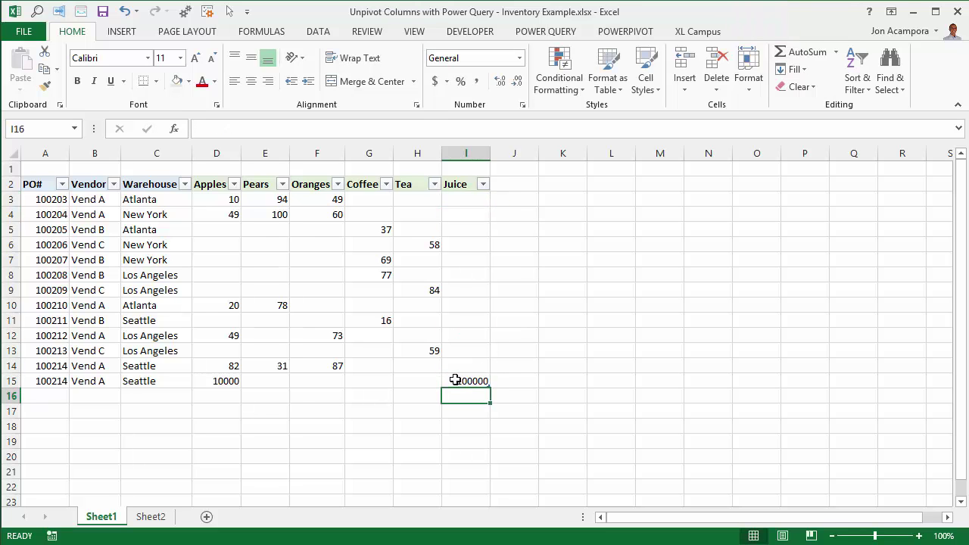
Refresh the query output table on Sheet2 to bring in the Juice data, and review the rows.
{"action": "left_click", "coordinate": [155, 515]}
{"action": "left_click", "coordinate": [111, 199]}
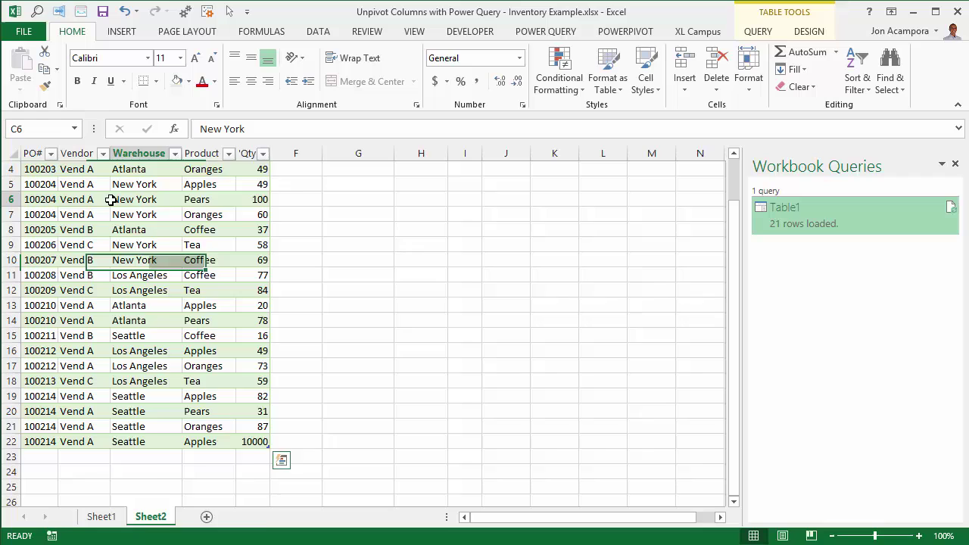
{"action": "right_click", "coordinate": [111, 199]}
{"action": "left_click", "coordinate": [145, 305]}
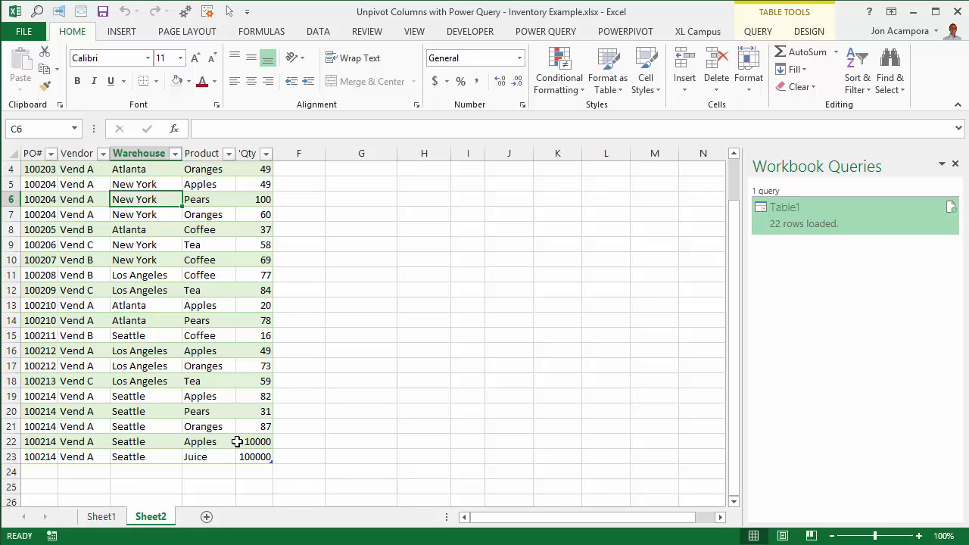
{"action": "scroll", "coordinate": [203, 288], "scroll_direction": "up", "scroll_amount": 1}
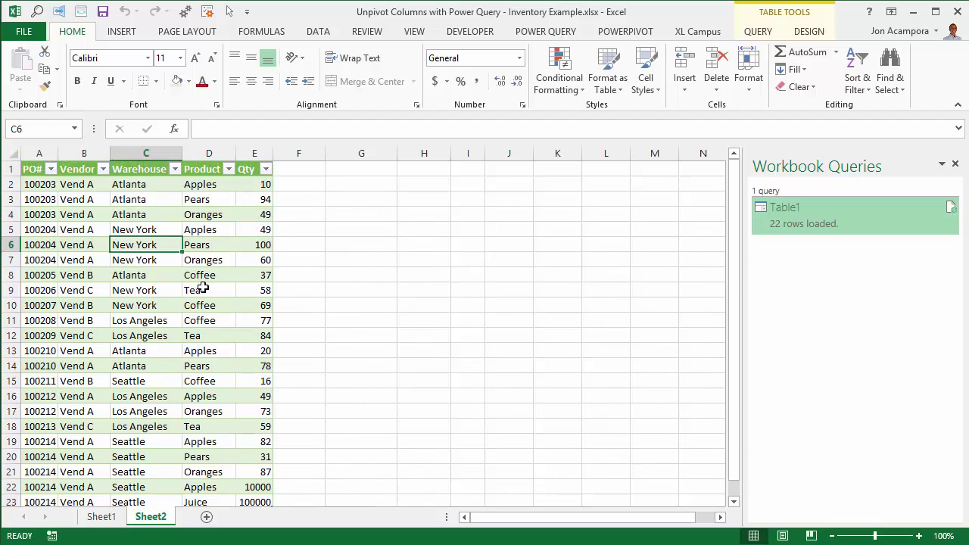